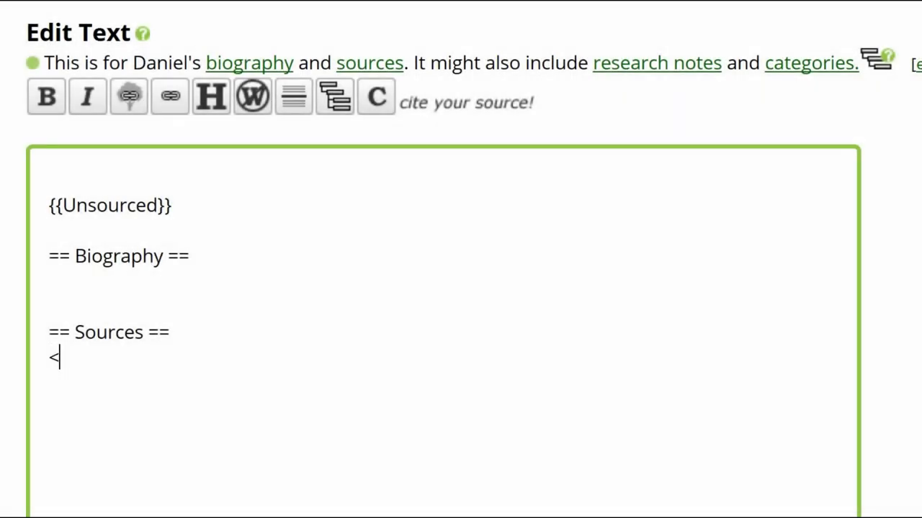
Type the <references /> tag on the line under the == Sources == heading
type("referen")
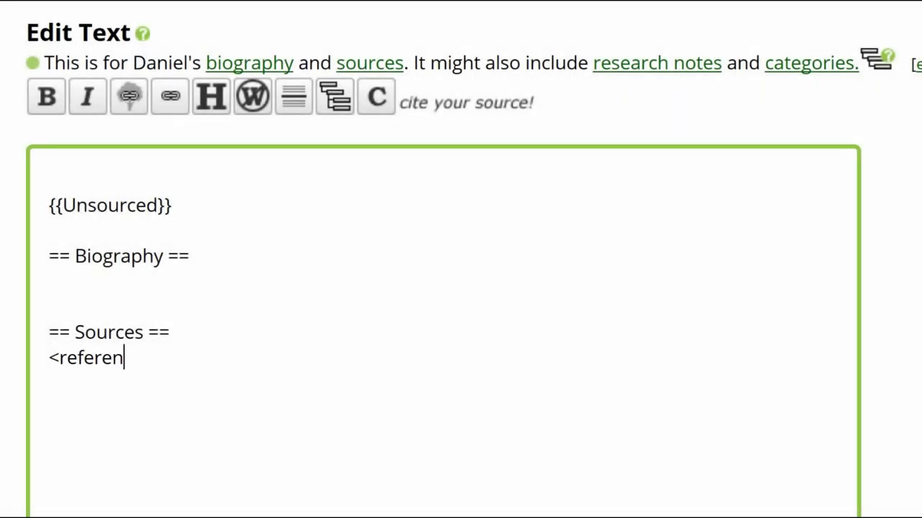
type("ces />")
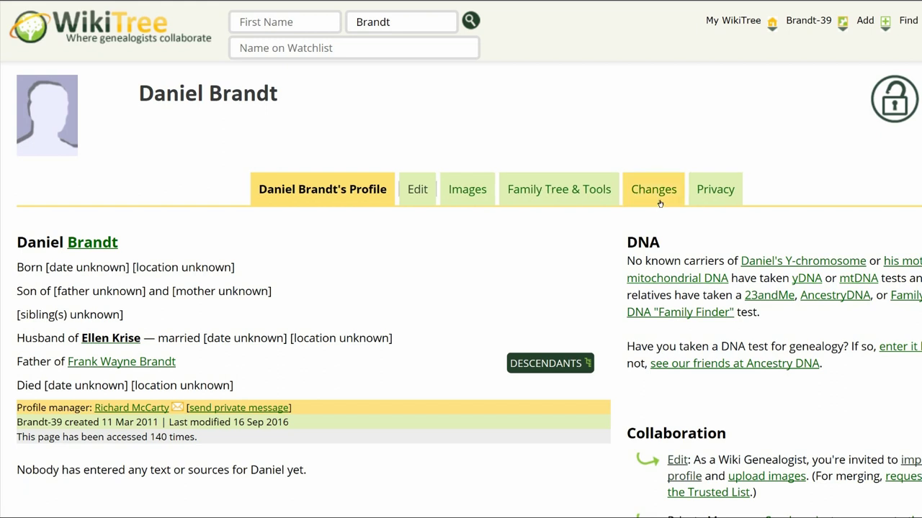
left_click(660, 204)
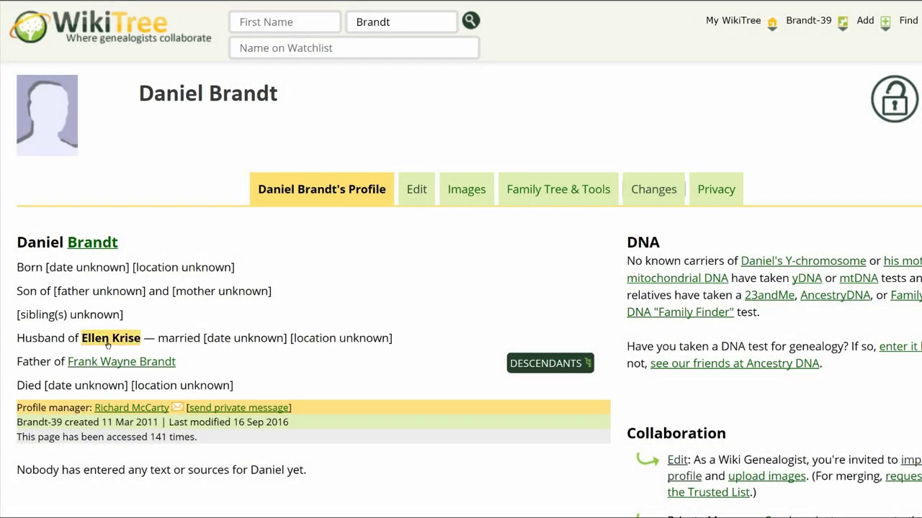
mouse_move(108, 345)
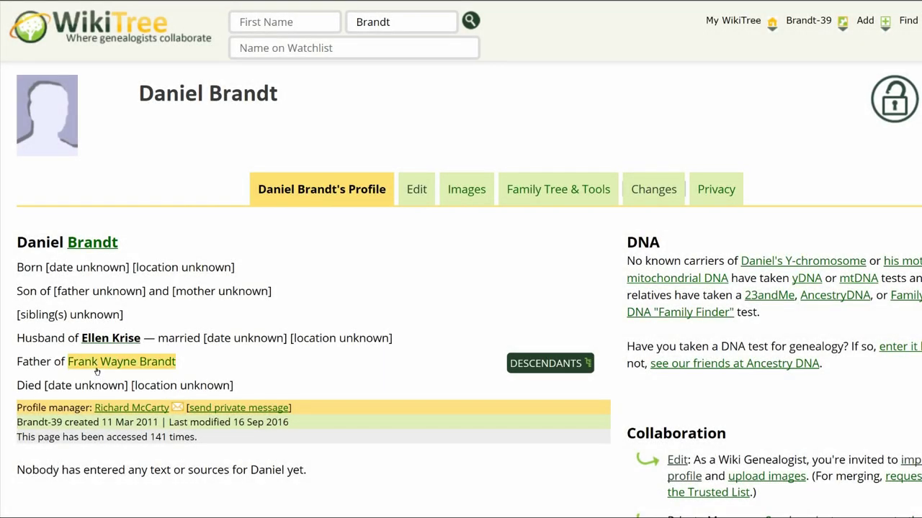
mouse_move(96, 371)
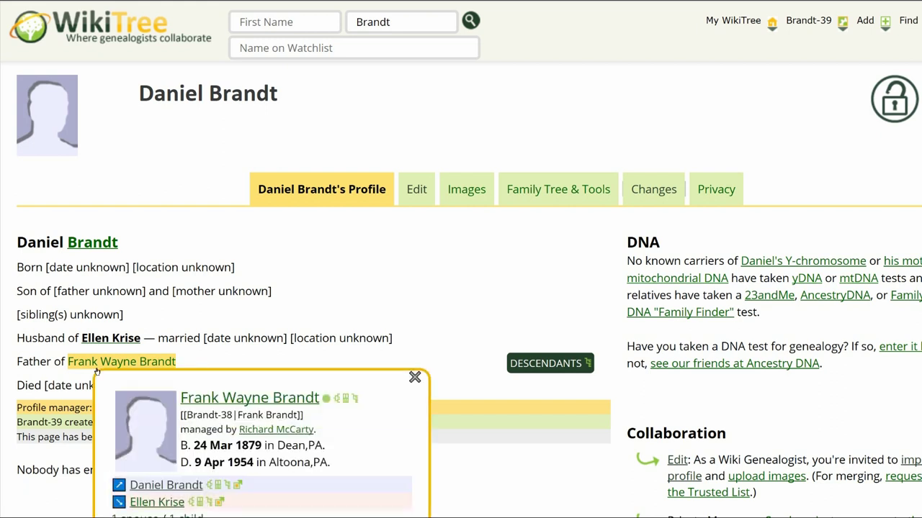
left_click(95, 365)
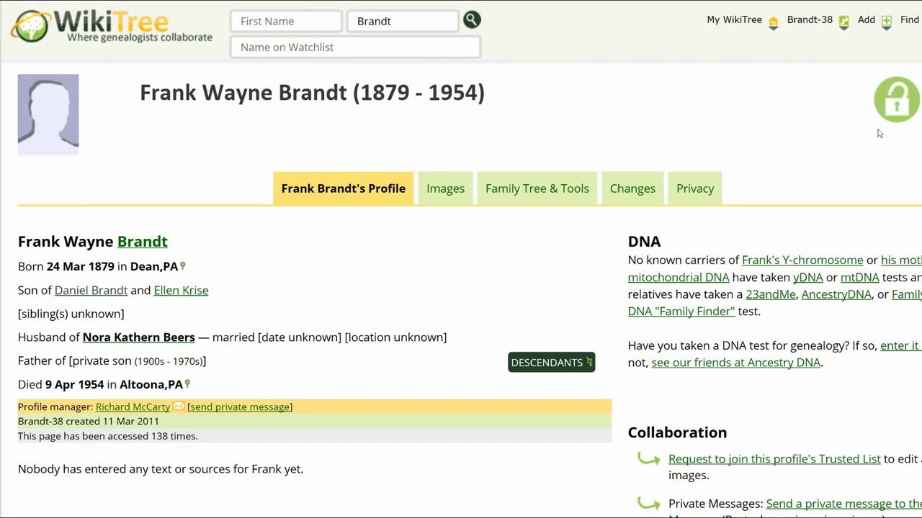
mouse_move(807, 29)
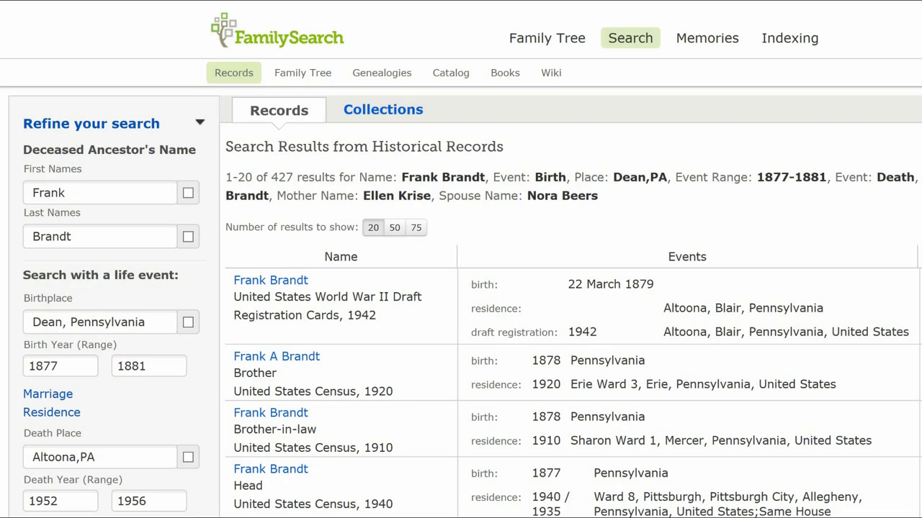
scroll(460, 288, "down", 8)
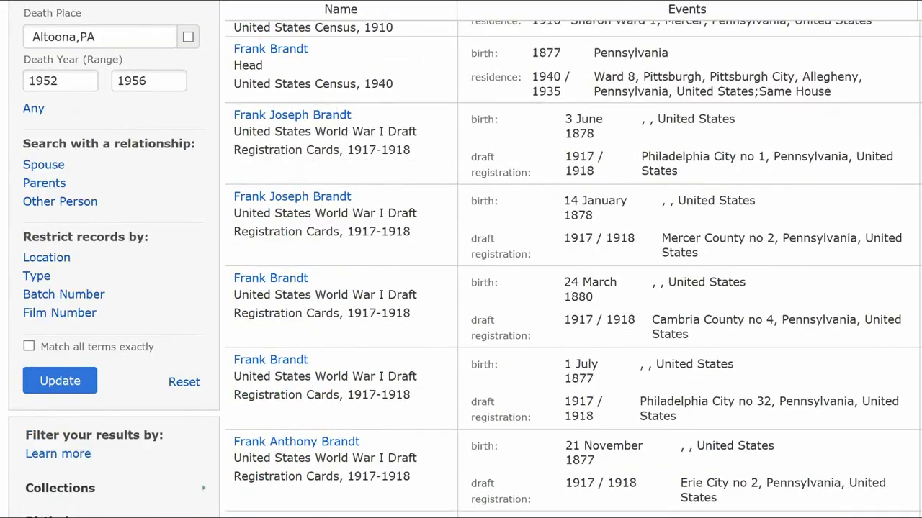
scroll(460, 288, "down", 1)
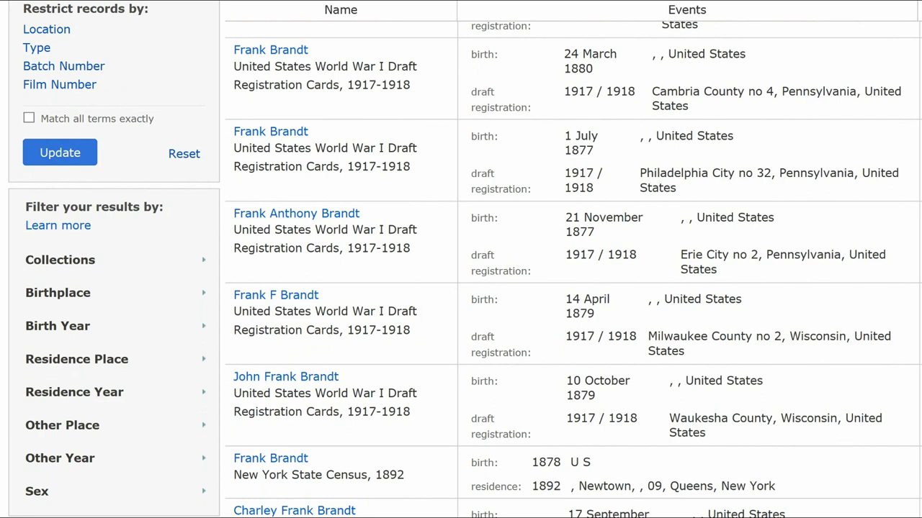
left_click(36, 49)
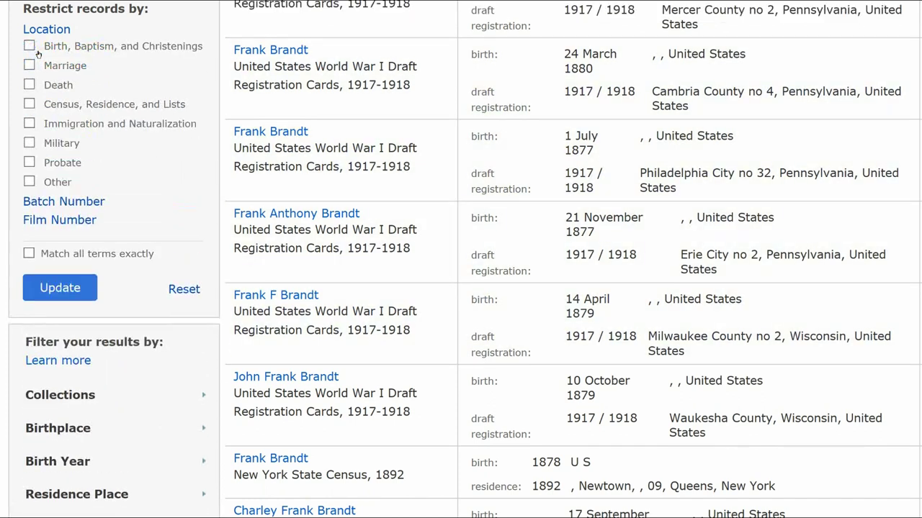
left_click(30, 104)
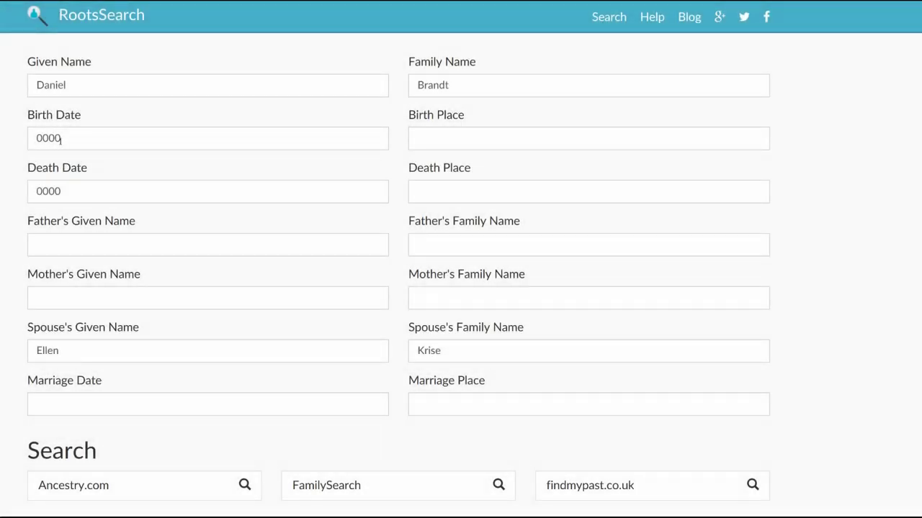
Search FamilySearch for Daniel Brandt with birth year 1840 and birthplace Pennsylvania
left_click_drag(65, 142, 36, 138)
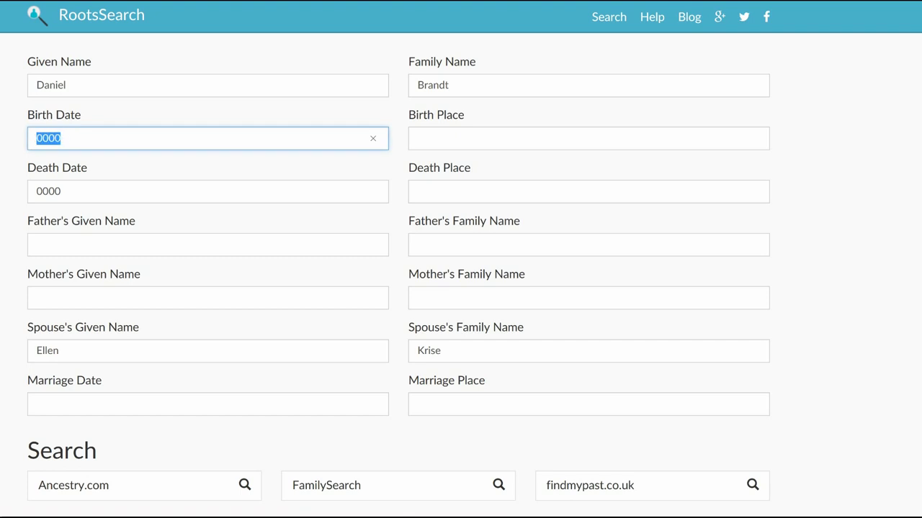
type("1840")
key("Tab")
type("Pennsylvania")
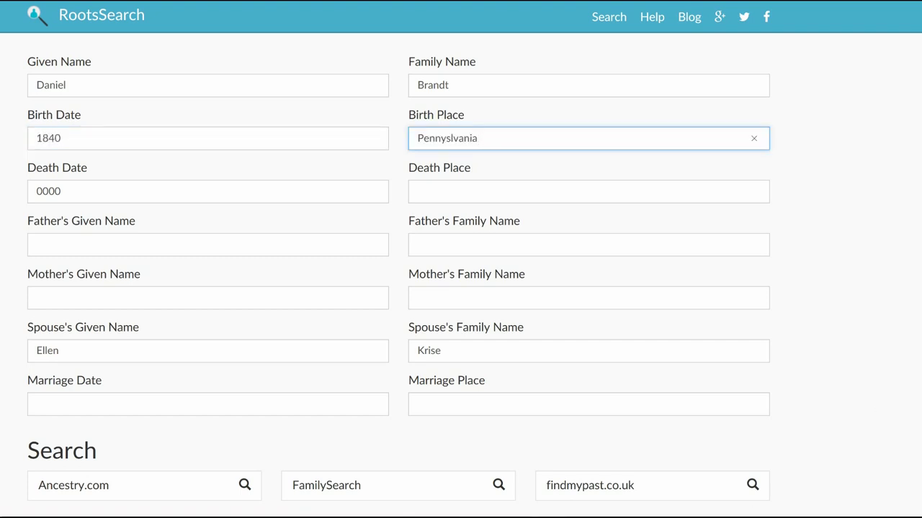
left_click(398, 486)
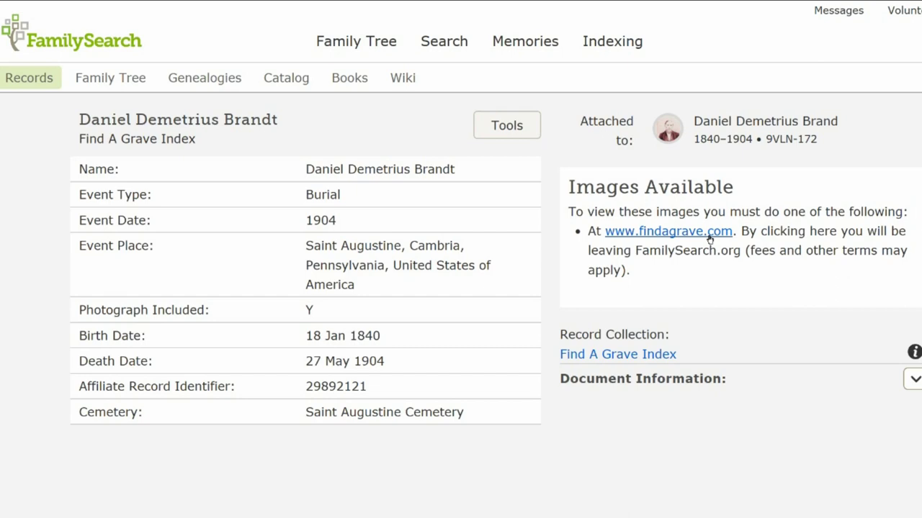
left_click(709, 236)
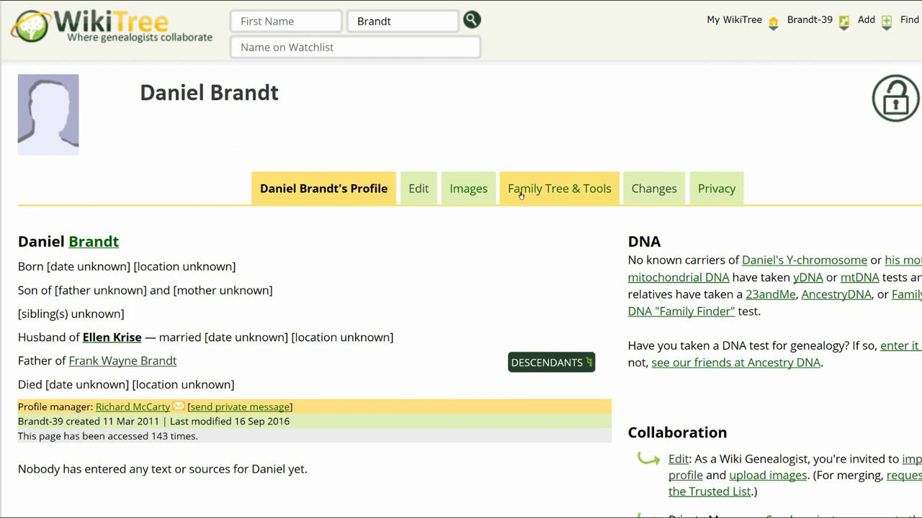
left_click(425, 196)
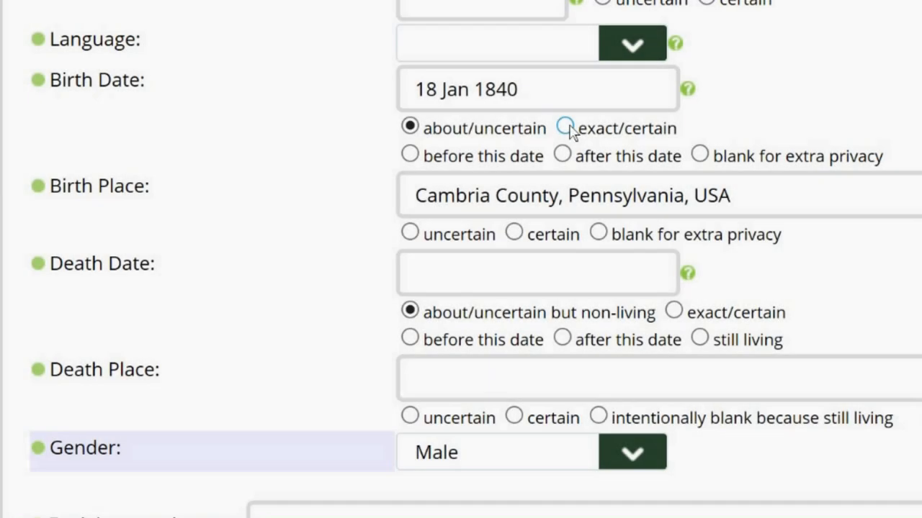
left_click(565, 128)
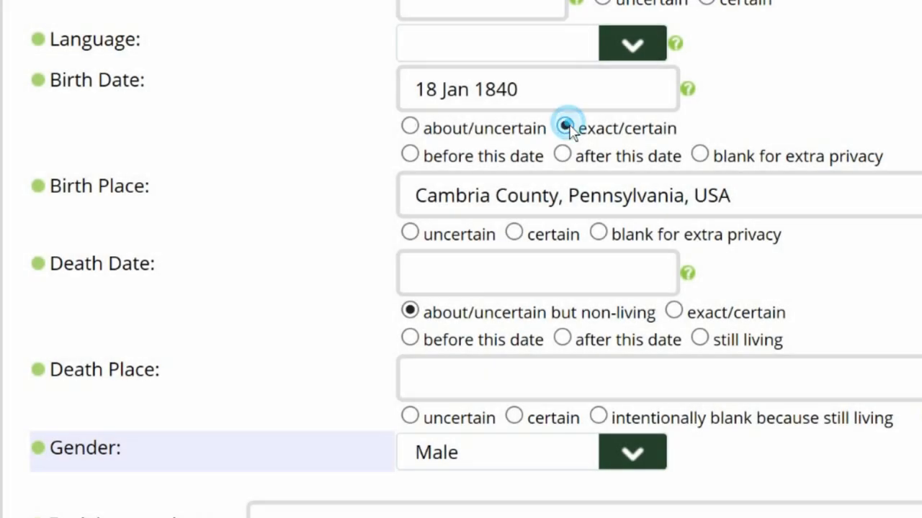
left_click(514, 232)
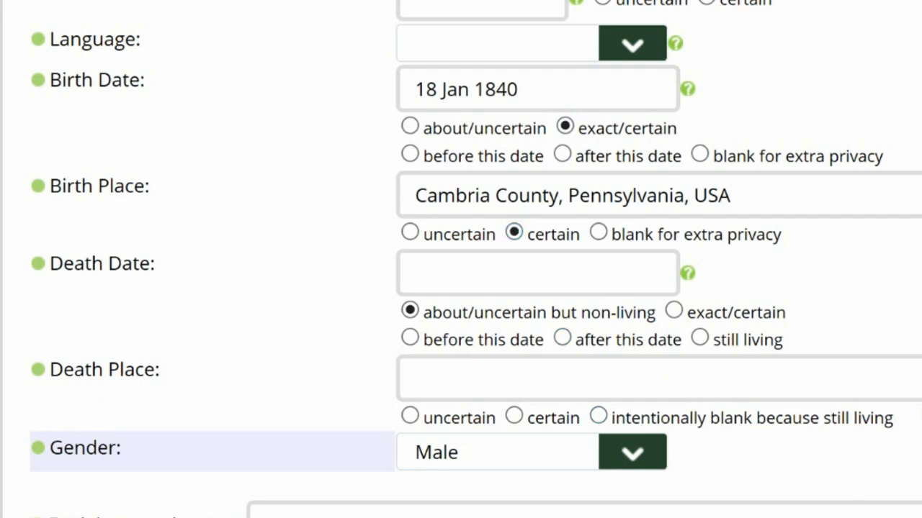
left_click(673, 310)
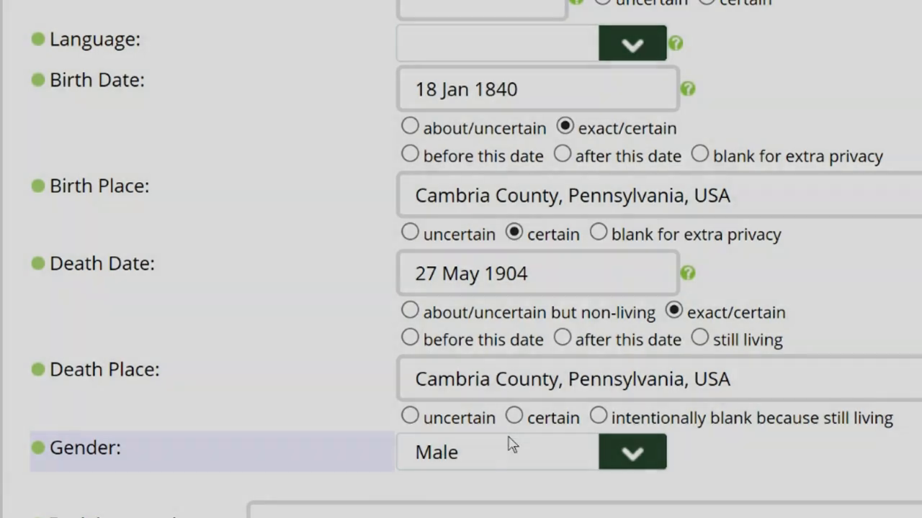
left_click(514, 417)
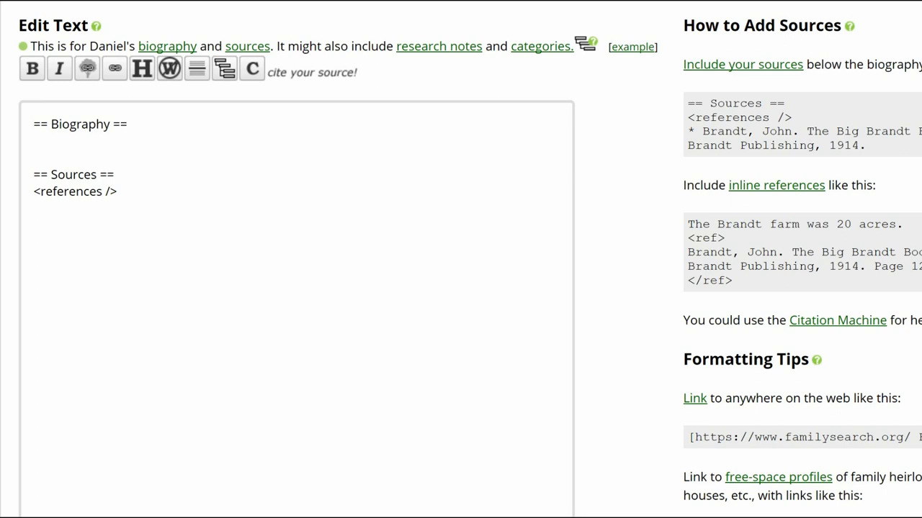
Paste the biography paragraph (born 1840, died 1904, married c. 1867) followed by a blank line
type("Daniel was born in 1840 and died in 1904, living in Pennsylvania.  He married around 1867 after serving in the Civil War with the 184th Pennsylvania Regiment.")
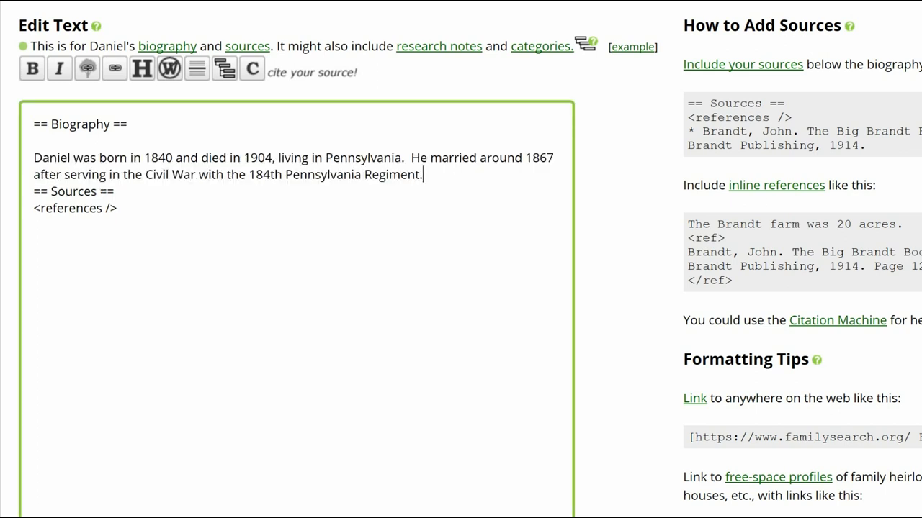
key("Return")
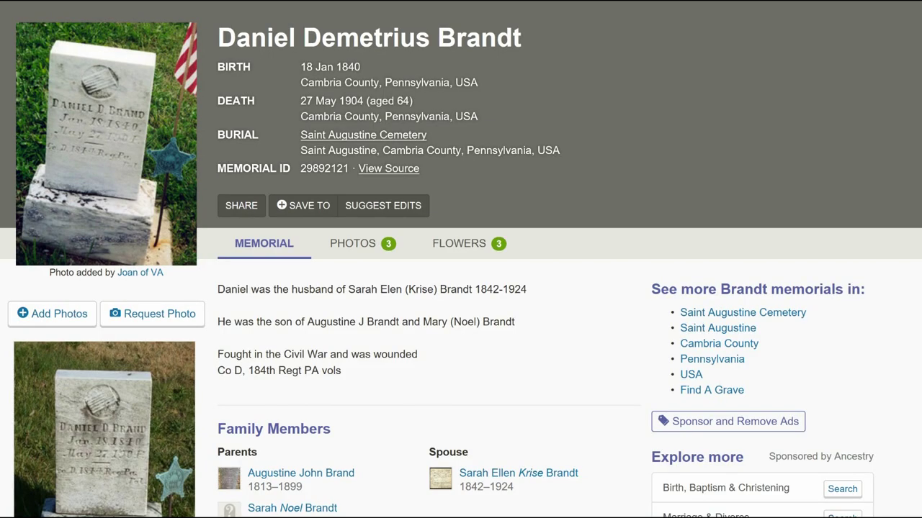
Reveal the Find a Grave memorial's source citation and select its full text
scroll(455, 358, "down", 15)
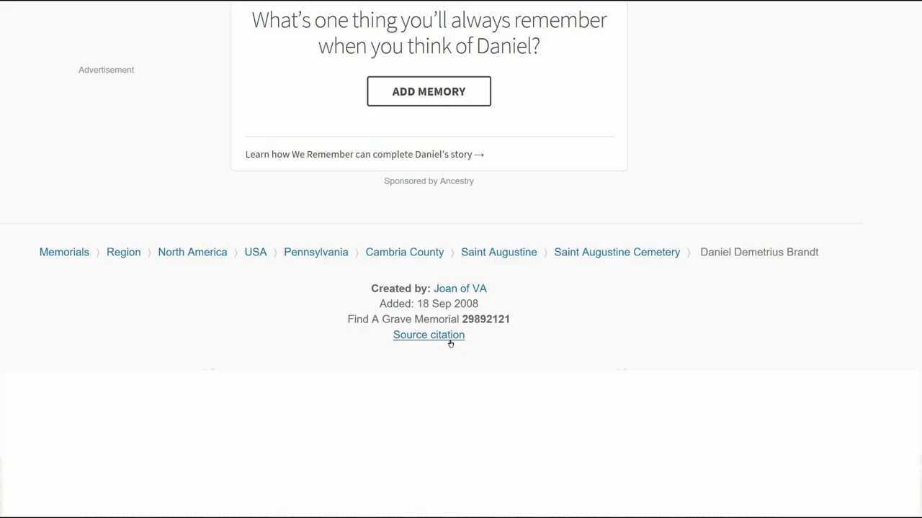
left_click(447, 337)
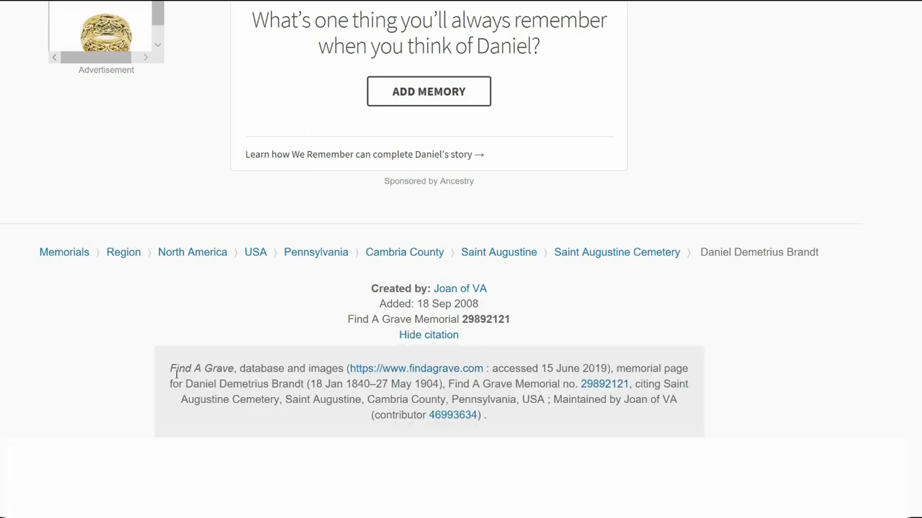
left_click_drag(169, 368, 493, 418)
key("ctrl+c")
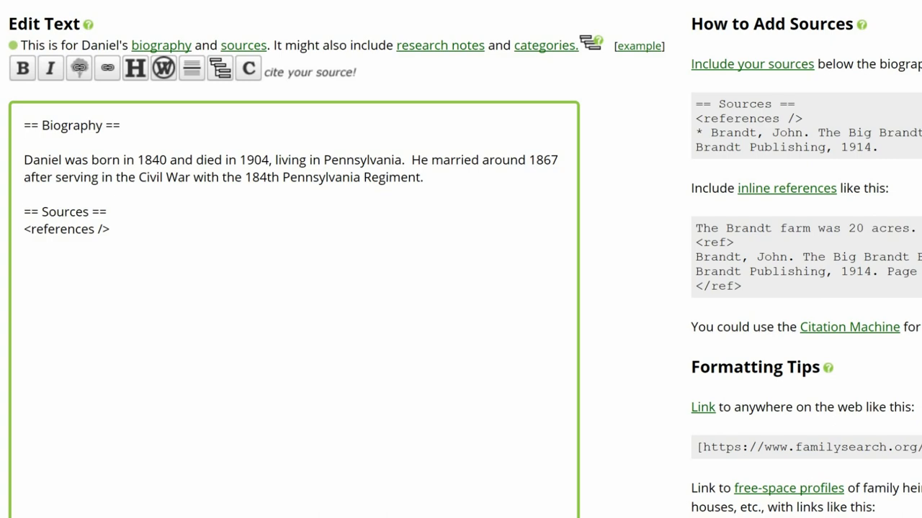
Add the Find a Grave citation as a ref after 1904, stripping the findagrave.com address
left_click(270, 167)
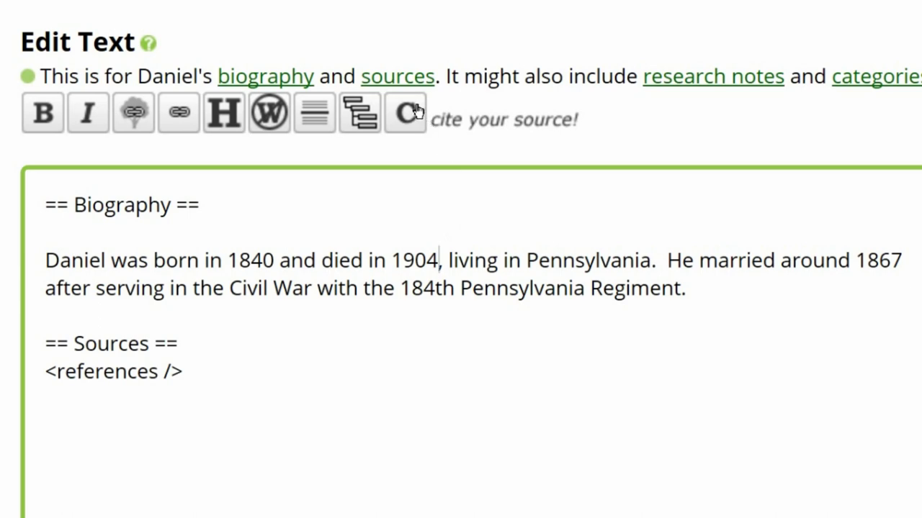
left_click(407, 111)
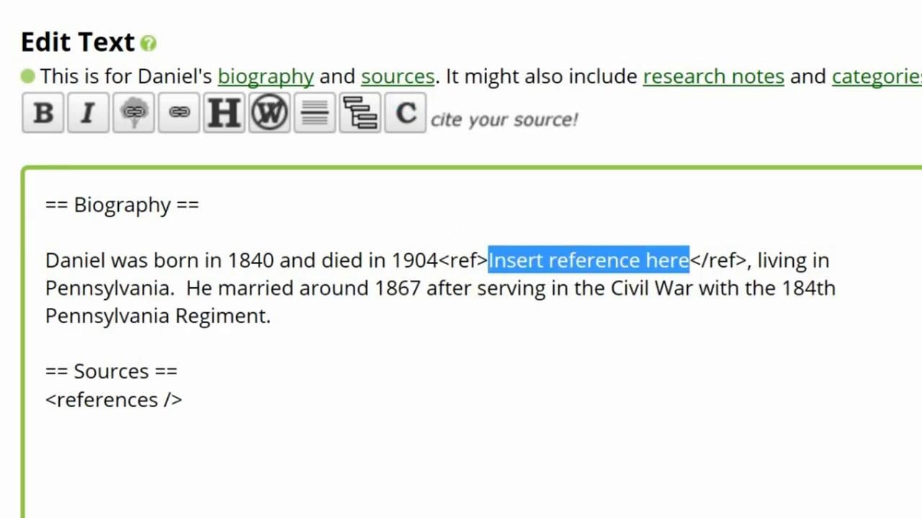
key("ctrl+v")
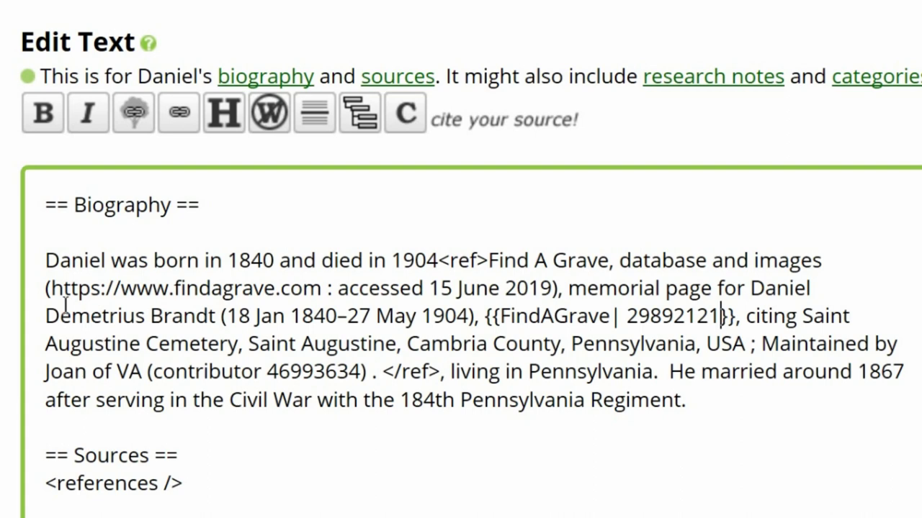
left_click_drag(50, 288, 350, 298)
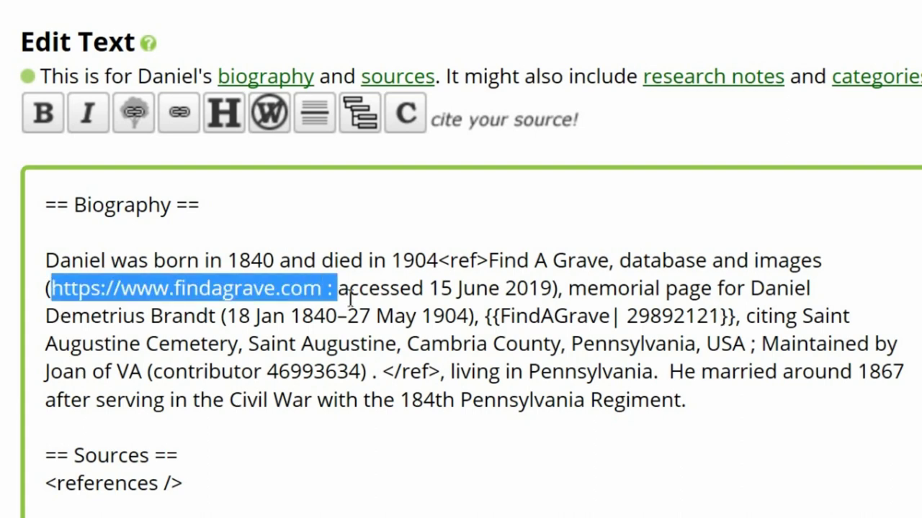
key("BackSpace")
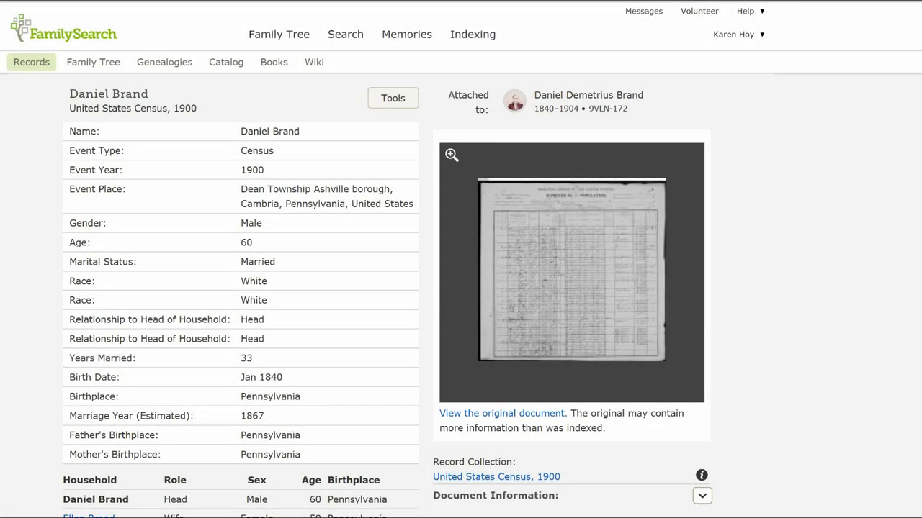
Expand the 1900 census record's Document Information and select its 'Citing this Record' text
left_click(702, 495)
scroll(375, 329, "down", 6)
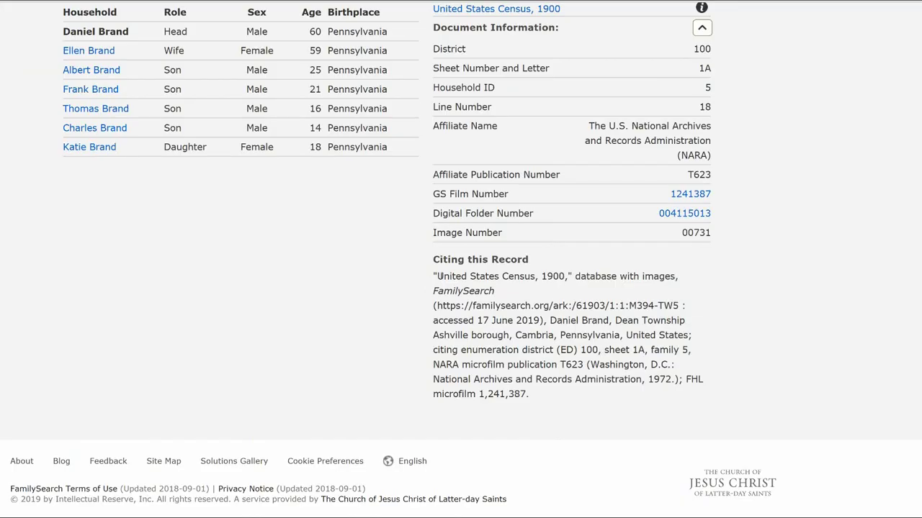
left_click_drag(433, 276, 533, 395)
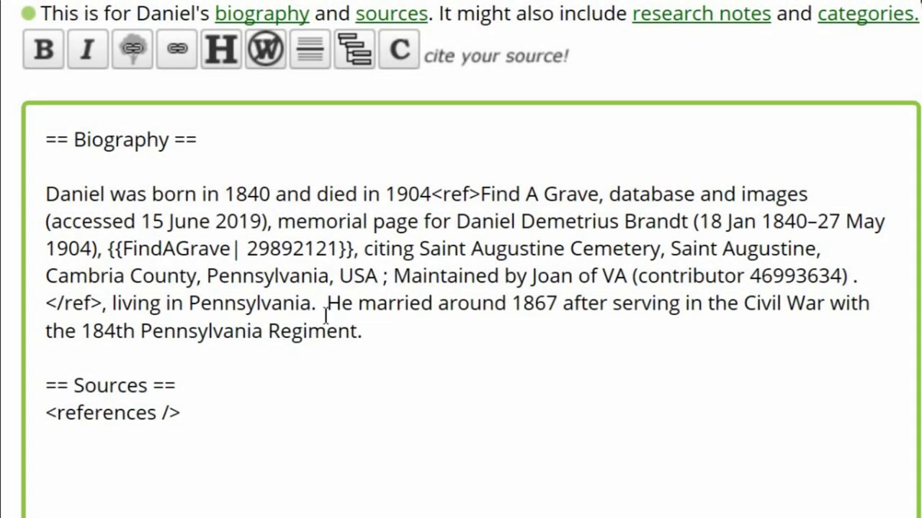
Insert a <ref> citation placeholder right after 'living in Pennsylvania.' for the 1900 census source
left_click(318, 306)
left_click(400, 50)
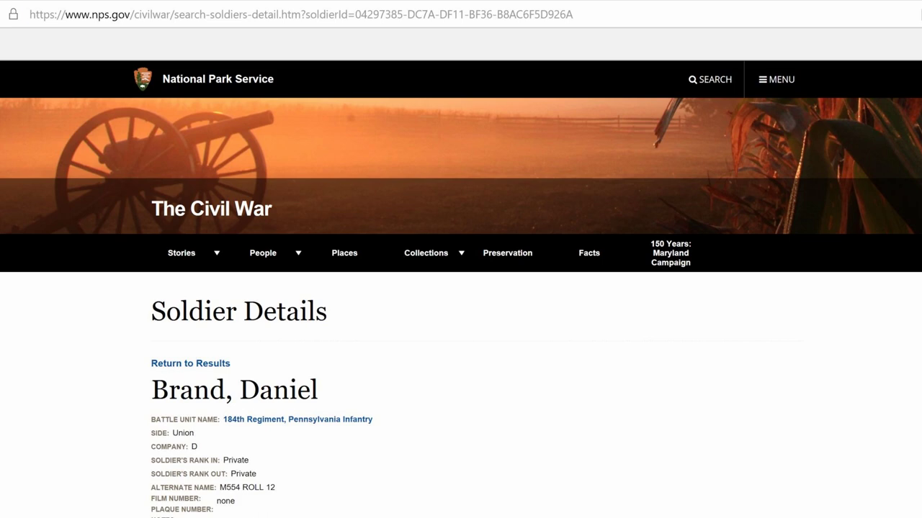
Select the full URL of the NPS soldier details page for copying
key("ctrl+l")
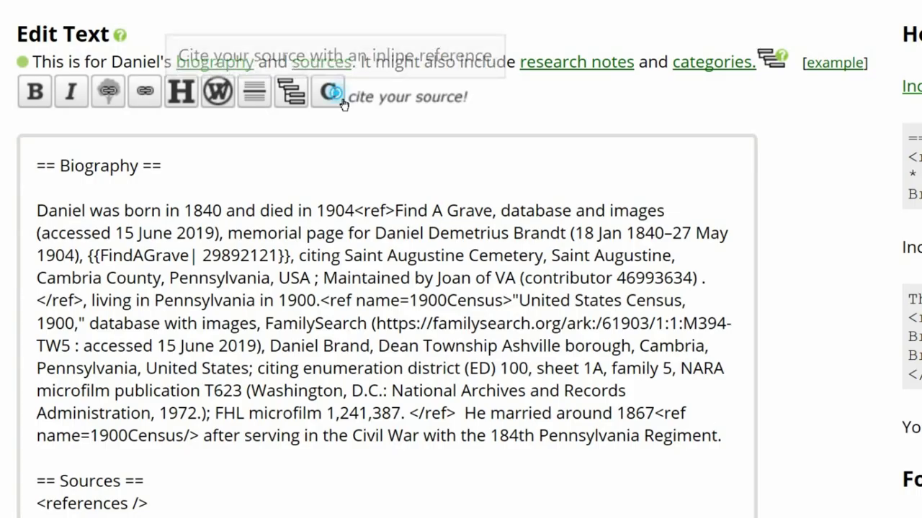
Add a 'National Park Service[]' ref after 'Regiment' for the NPS link, plus a blank line above Biography
left_click(327, 92)
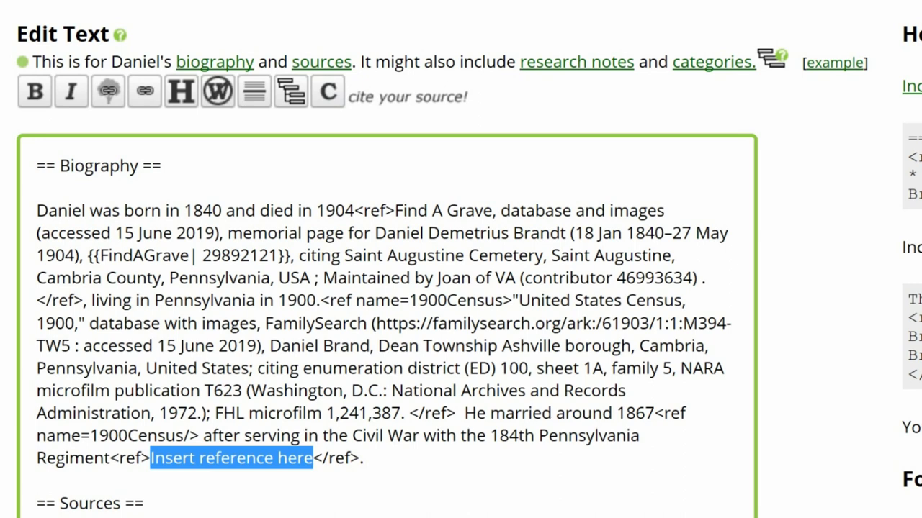
type("National P")
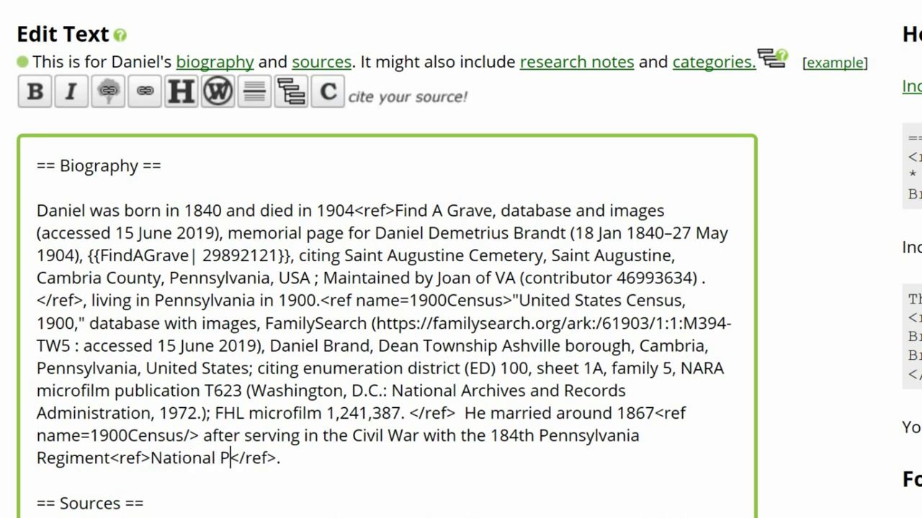
type("ark Servic")
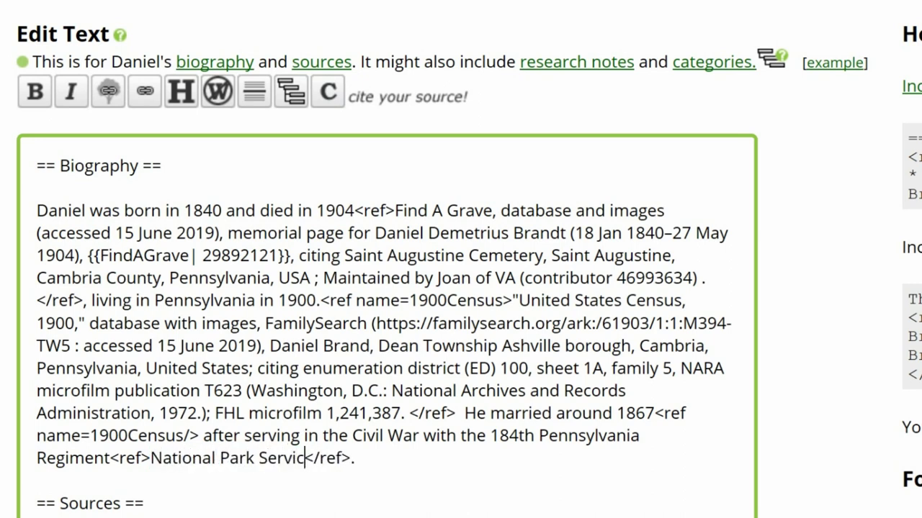
type("e[")
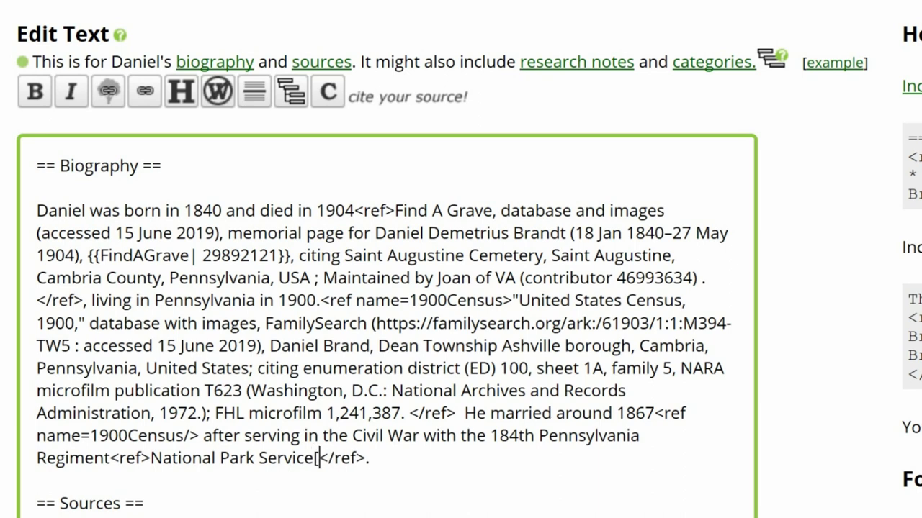
type("]")
key("Left")
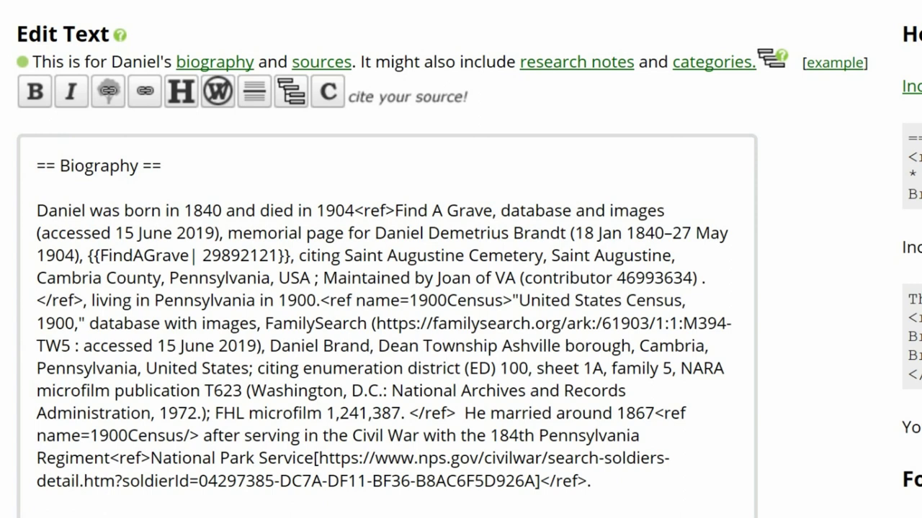
key("Return")
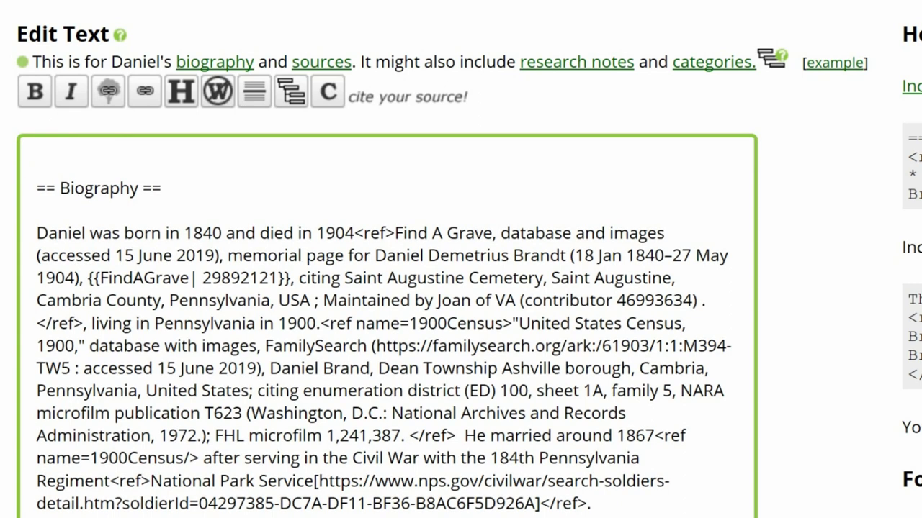
Add the 184th Regiment Pennsylvania Infantry Civil War category and paste the Research Notes bullet about the Brand spelling
left_click(301, 104)
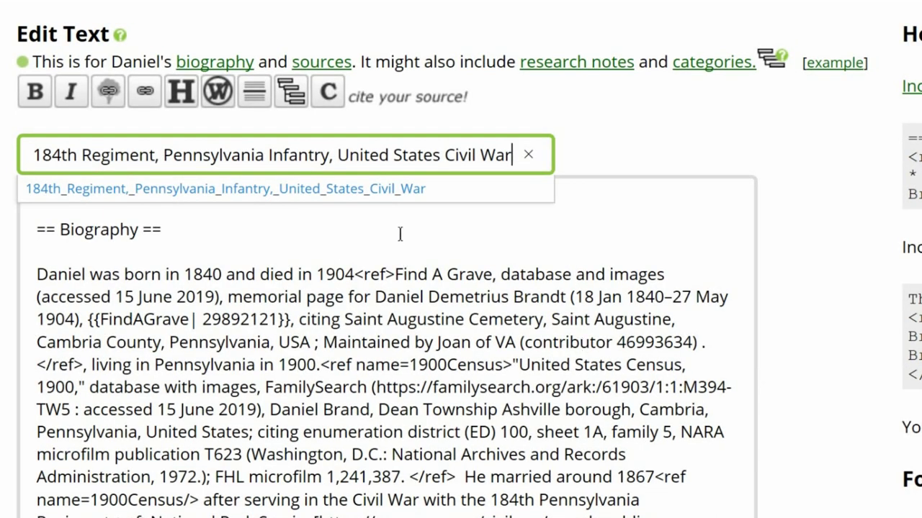
left_click(396, 188)
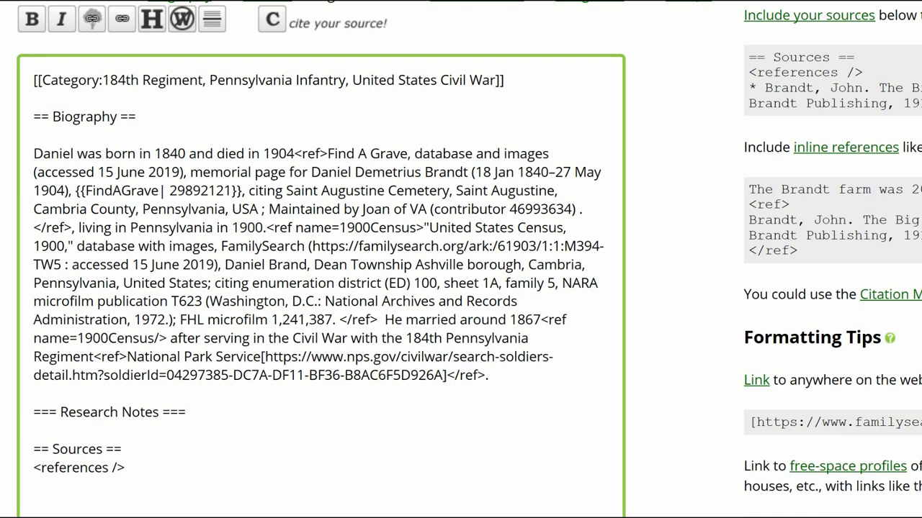
key("ctrl+v")
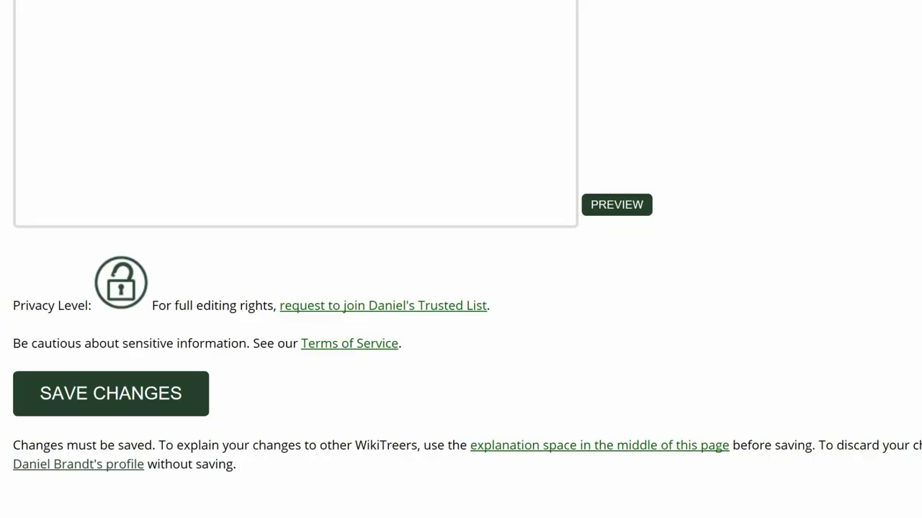
Preview Daniel Brandt's edited biography with its new citations, category and research notes
left_click(650, 213)
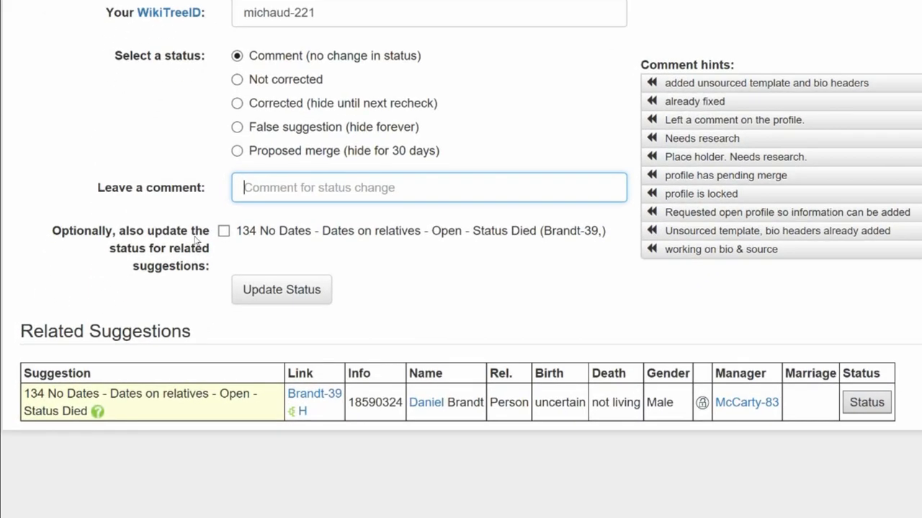
Mark the Empty profile suggestion and related suggestion 134 Corrected, commenting 'added bio sections and source'
left_click(224, 231)
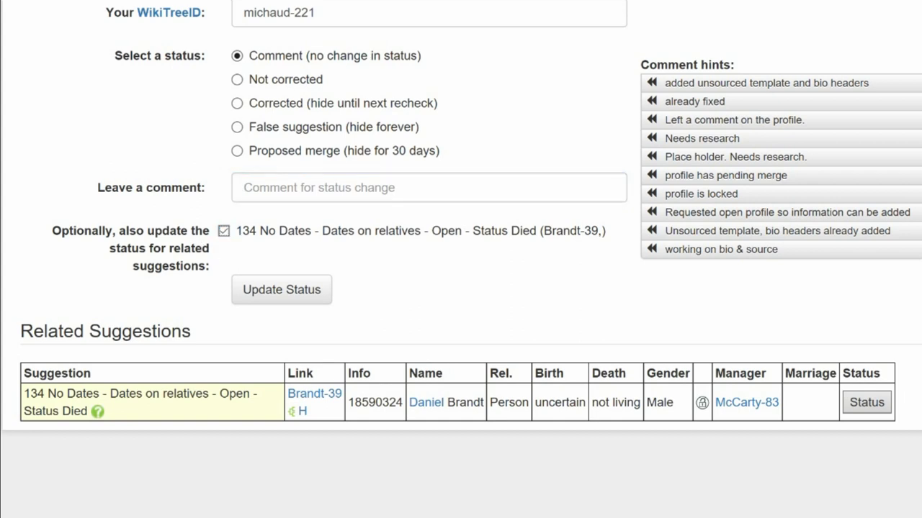
left_click(240, 104)
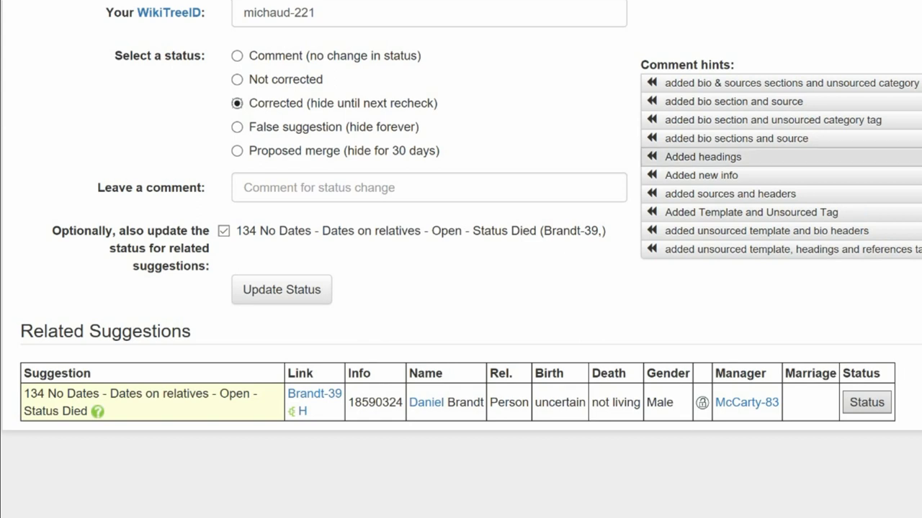
left_click(815, 139)
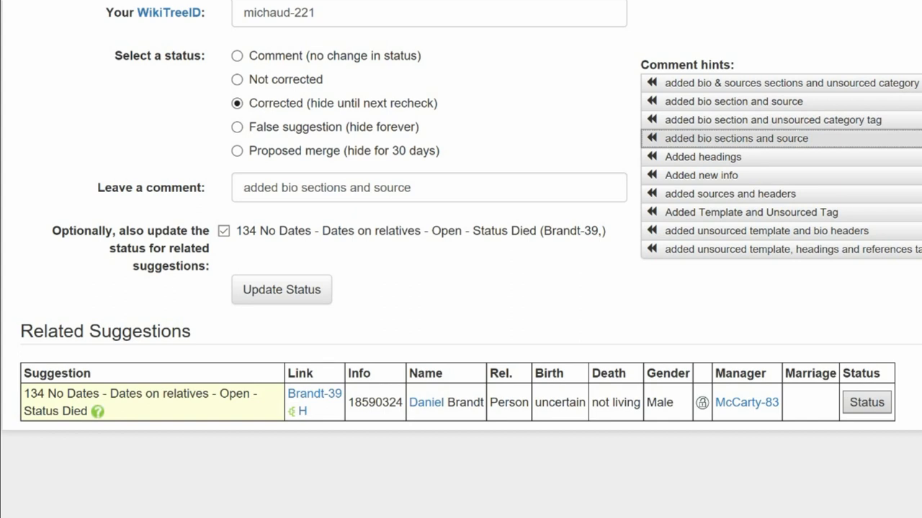
left_click(296, 292)
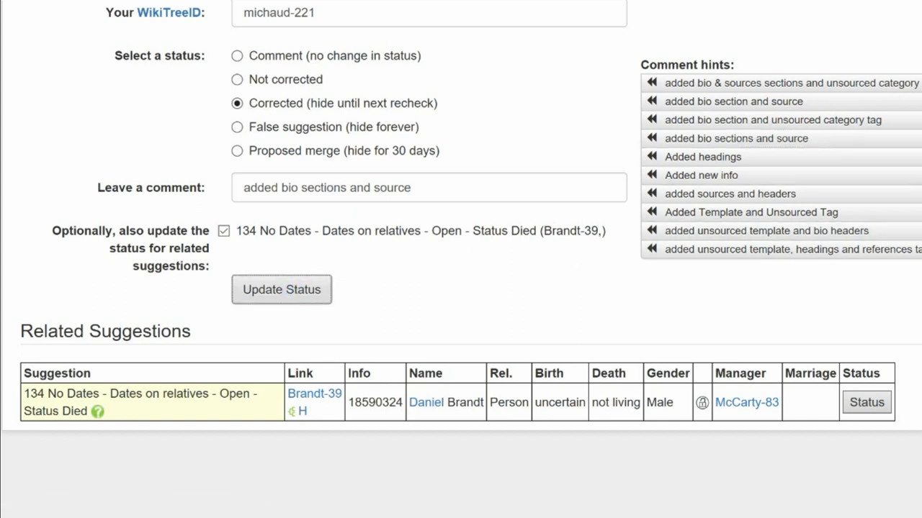